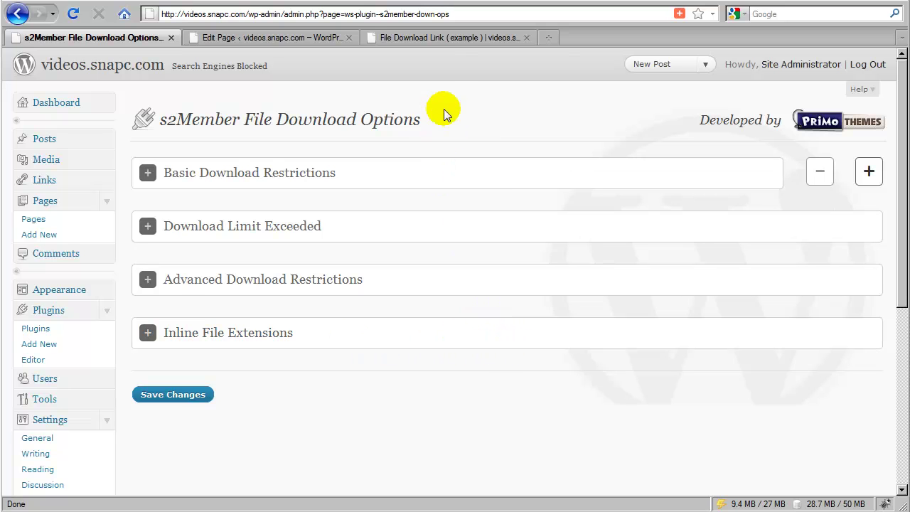
# On the File Download Link (example) page, try the s2member-pro.zip link and cancel its download prompt.
pyautogui.click(443, 40)
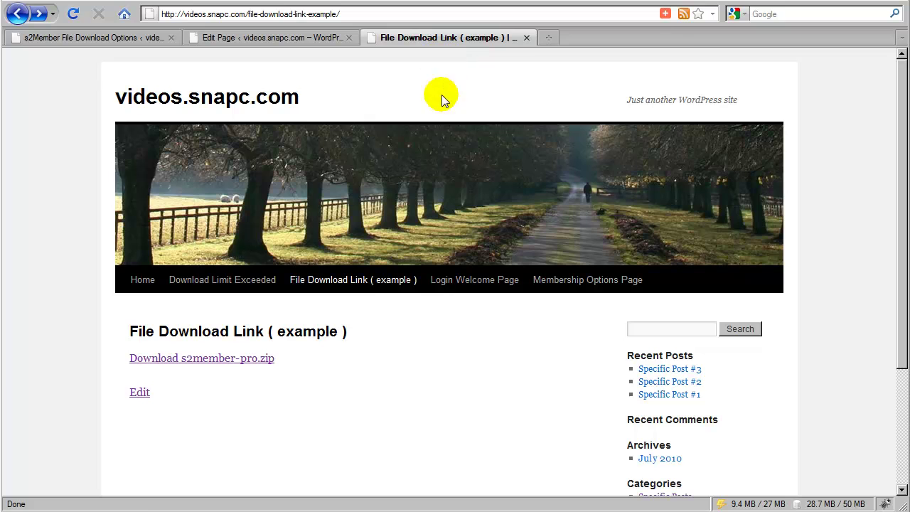
pyautogui.click(262, 360)
pyautogui.click(236, 360)
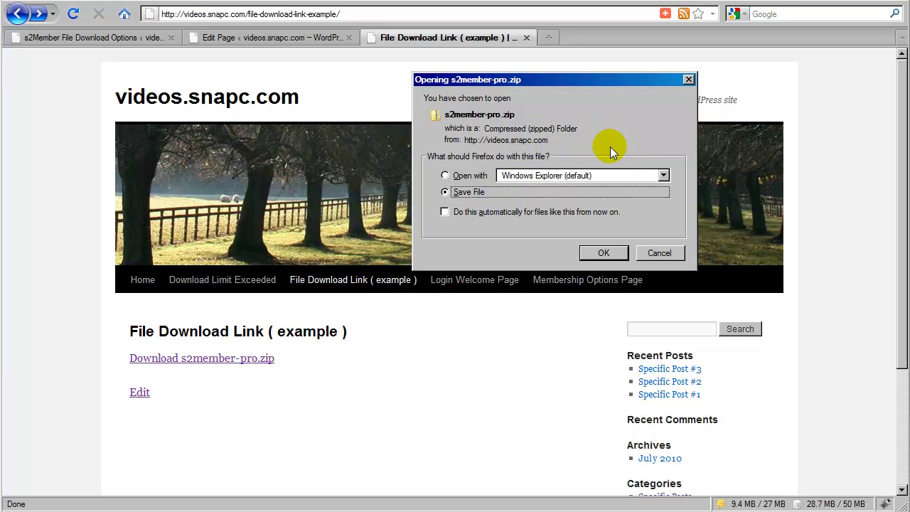
pyautogui.click(660, 251)
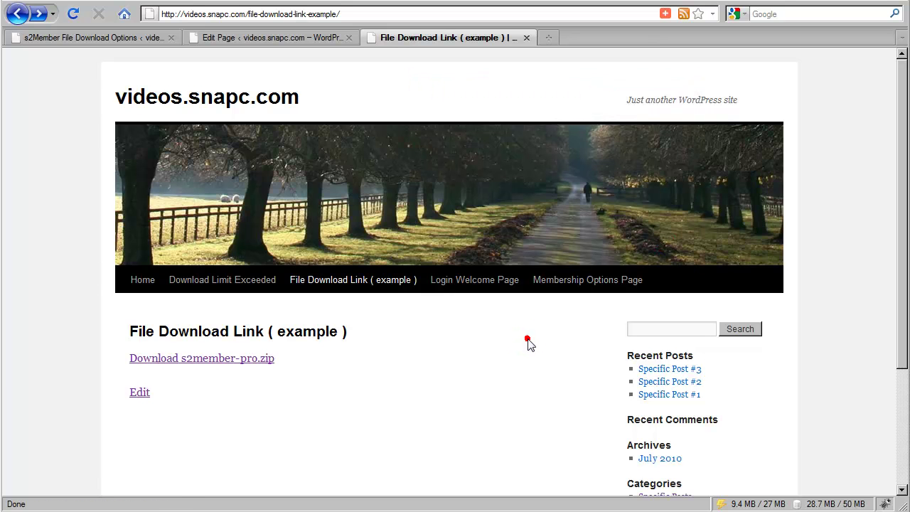
pyautogui.click(575, 283)
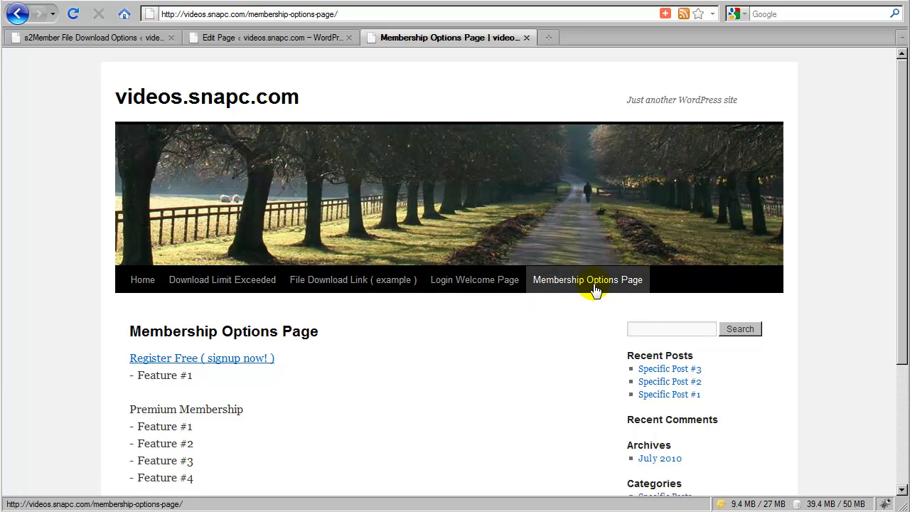
pyautogui.click(20, 14)
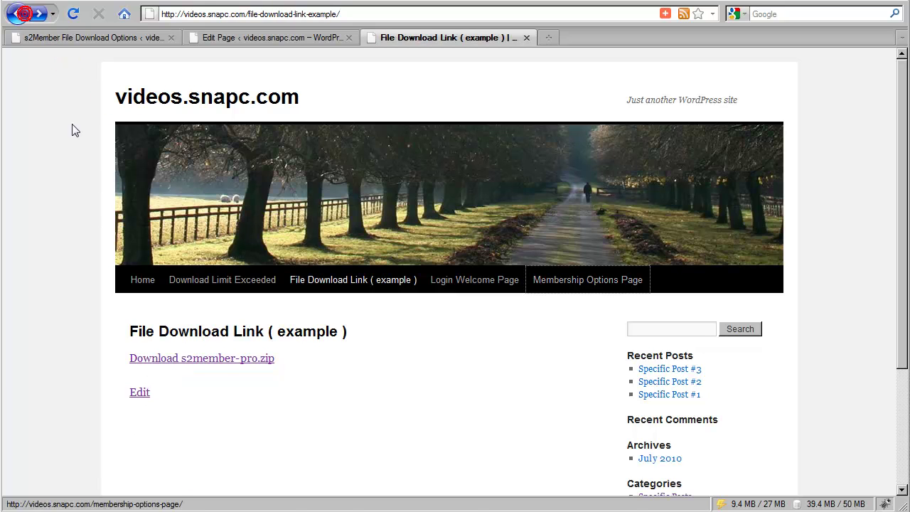
pyautogui.click(199, 359)
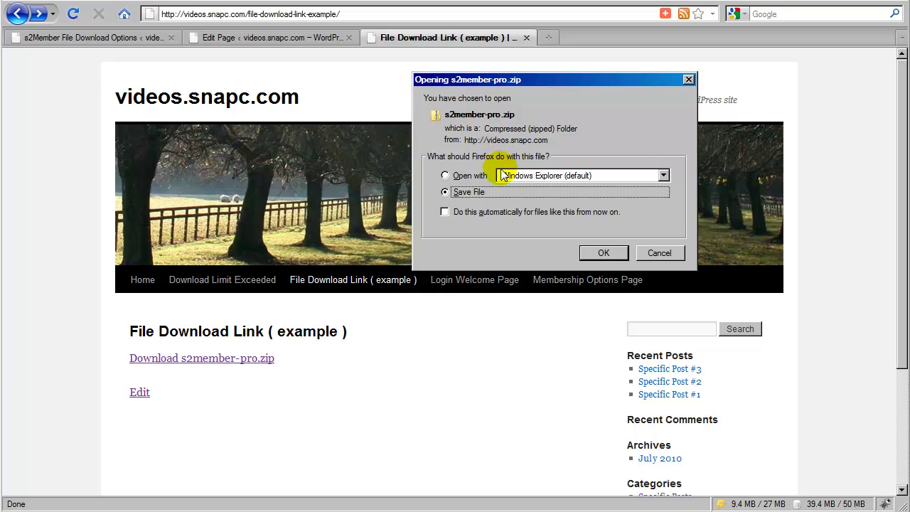
pyautogui.click(623, 252)
pyautogui.click(475, 329)
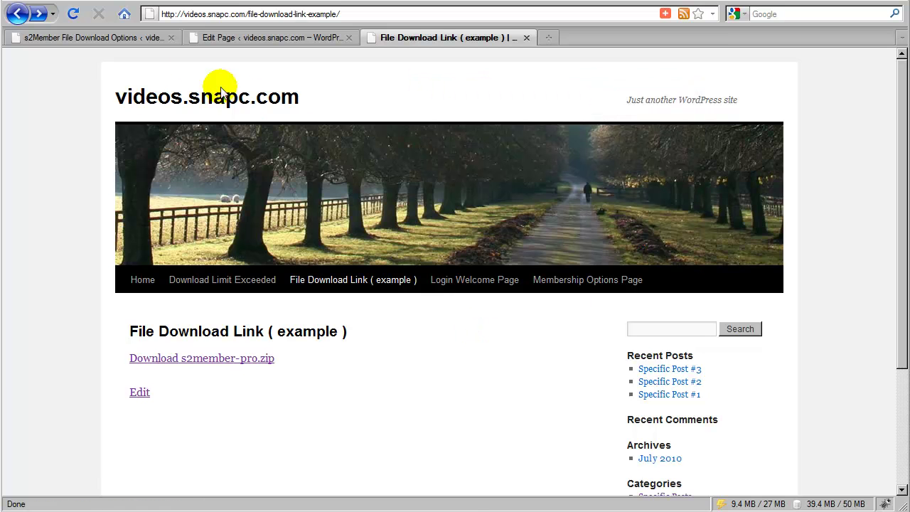
# Set Inline File Extensions to htm,html,pdf,jpg,jpeg,jpe,gif,png, save, and recheck the saved list.
pyautogui.click(139, 37)
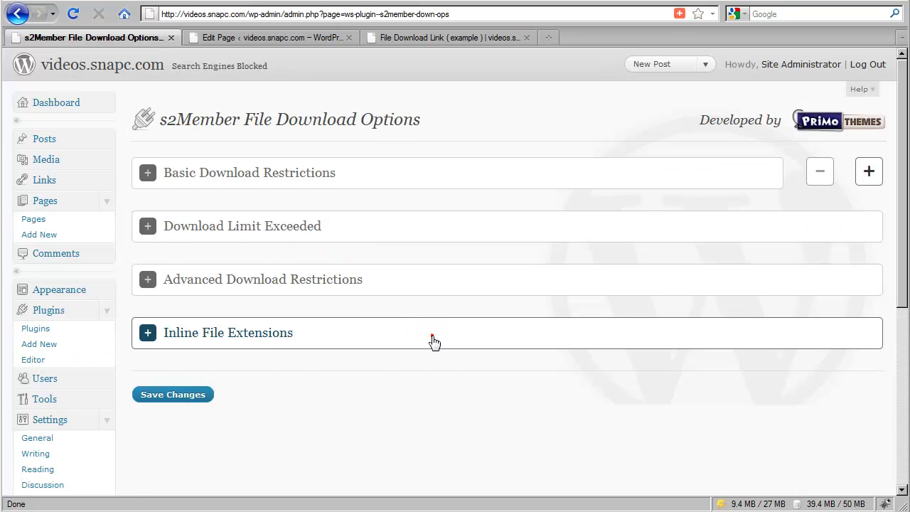
pyautogui.click(430, 331)
pyautogui.scroll(-4, 432, 340)
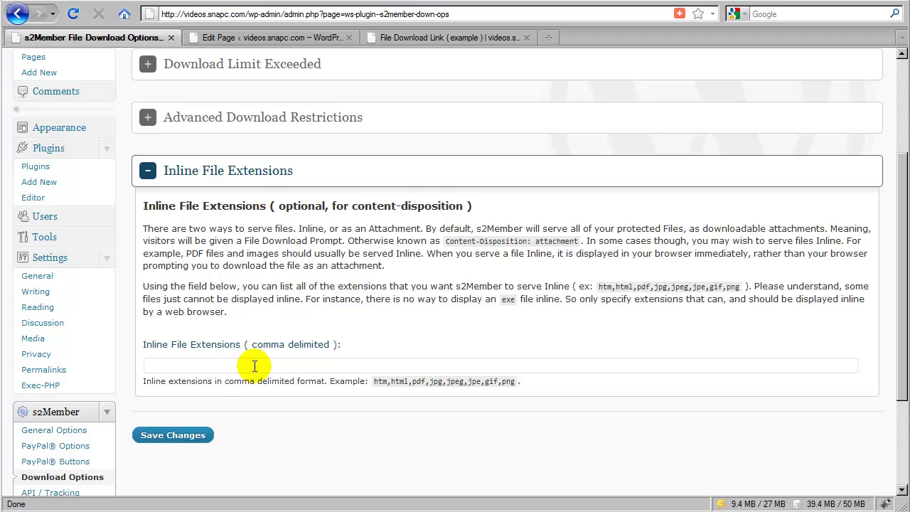
pyautogui.click(366, 366)
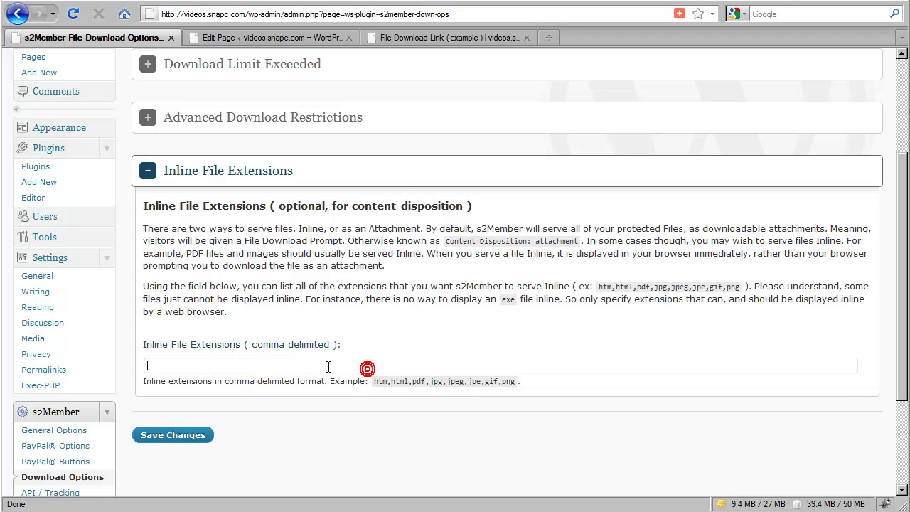
pyautogui.click(342, 366)
pyautogui.click(235, 378)
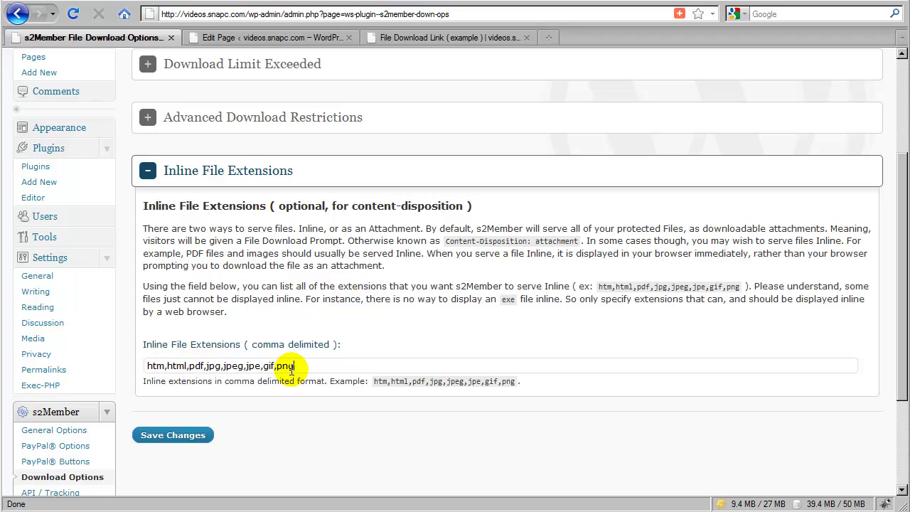
pyautogui.click(291, 389)
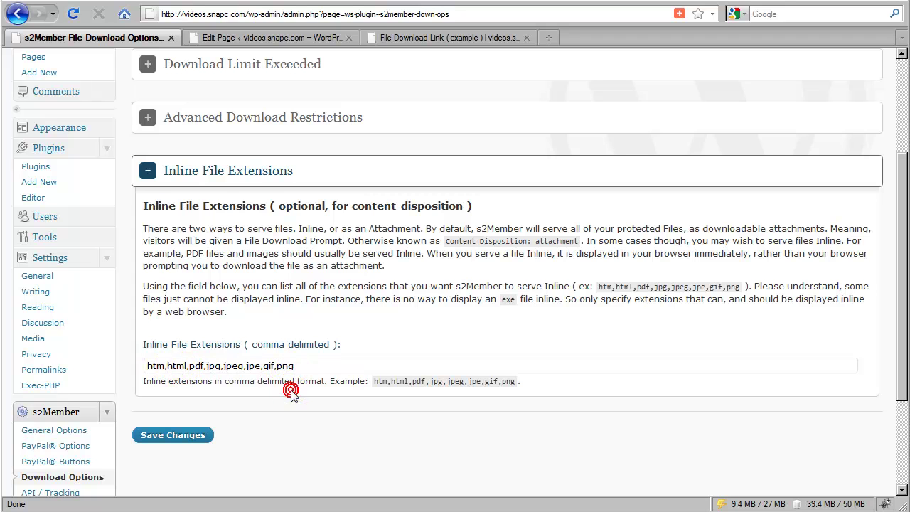
pyautogui.click(175, 433)
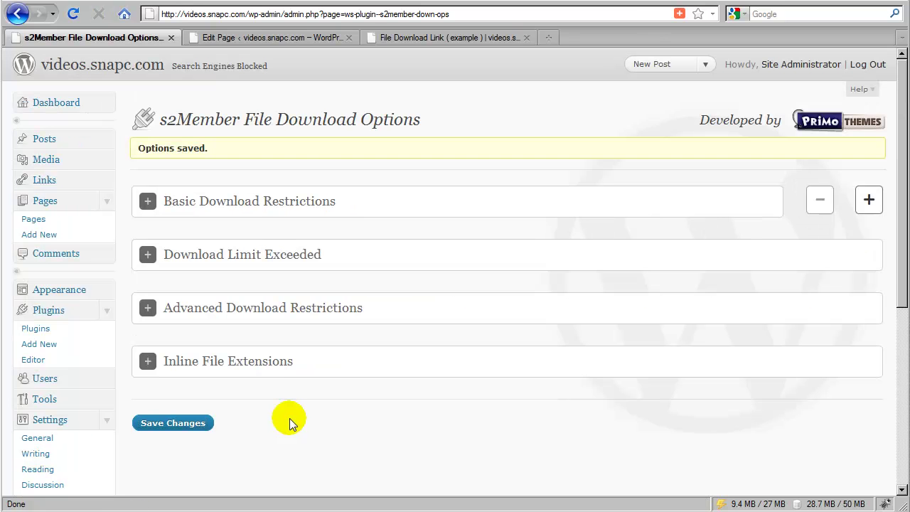
pyautogui.click(263, 366)
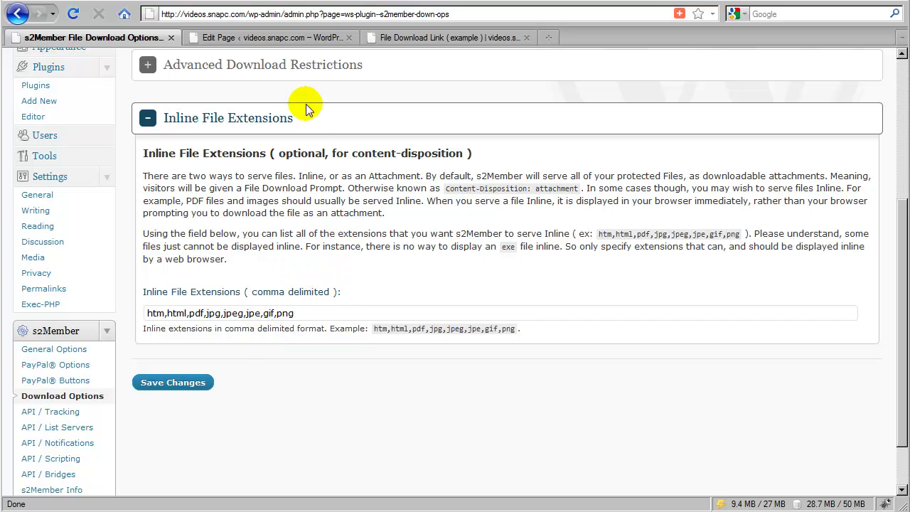
# Retest the s2member-pro.zip link on the example page and cancel the download prompt that still appears.
pyautogui.click(400, 39)
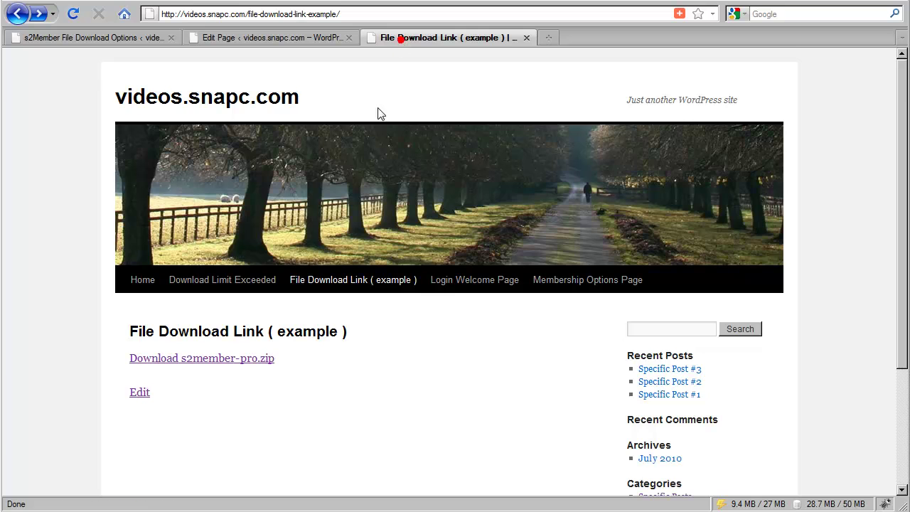
pyautogui.scroll(-2, 256, 326)
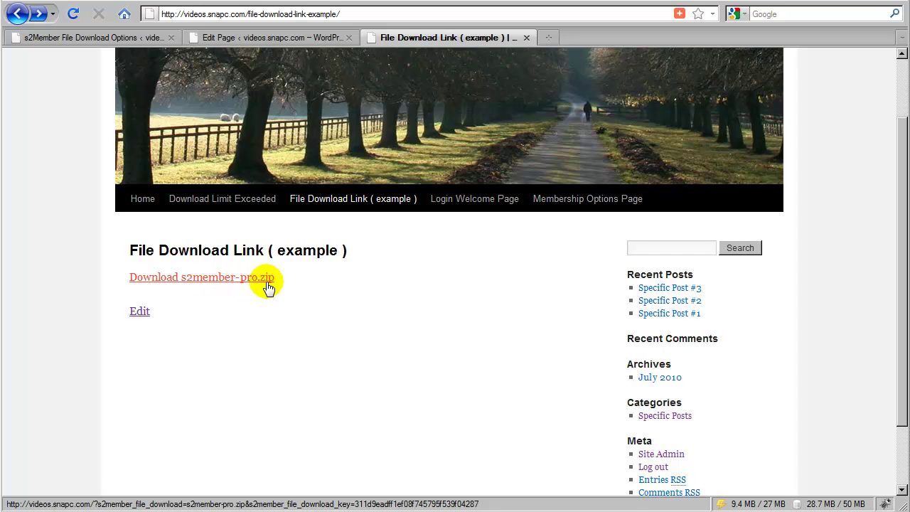
pyautogui.click(244, 283)
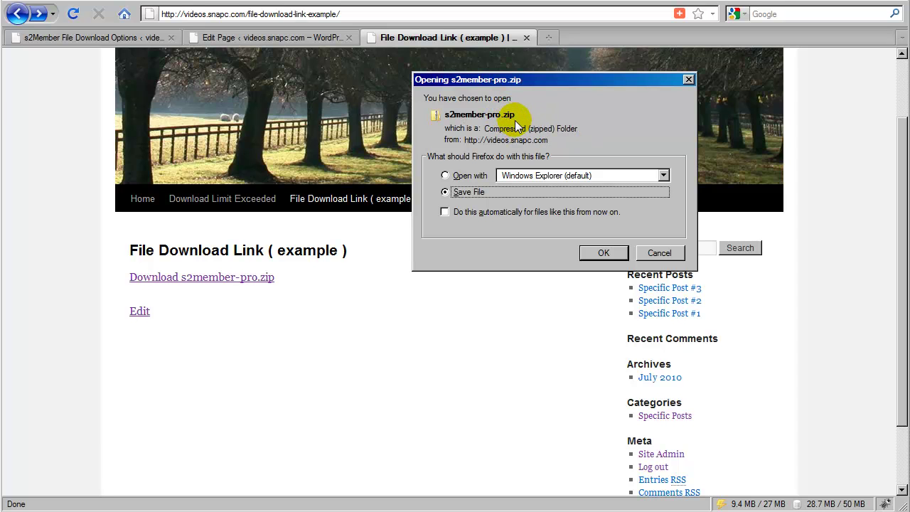
pyautogui.click(659, 253)
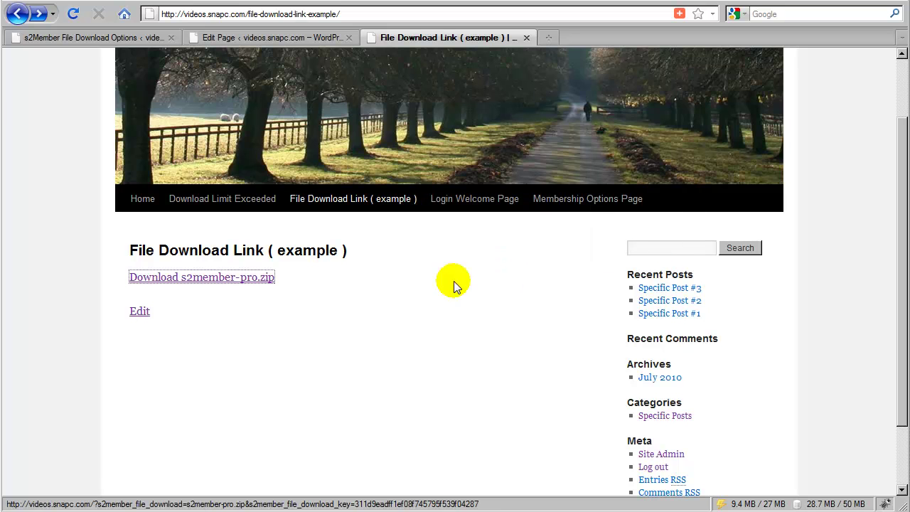
pyautogui.click(455, 284)
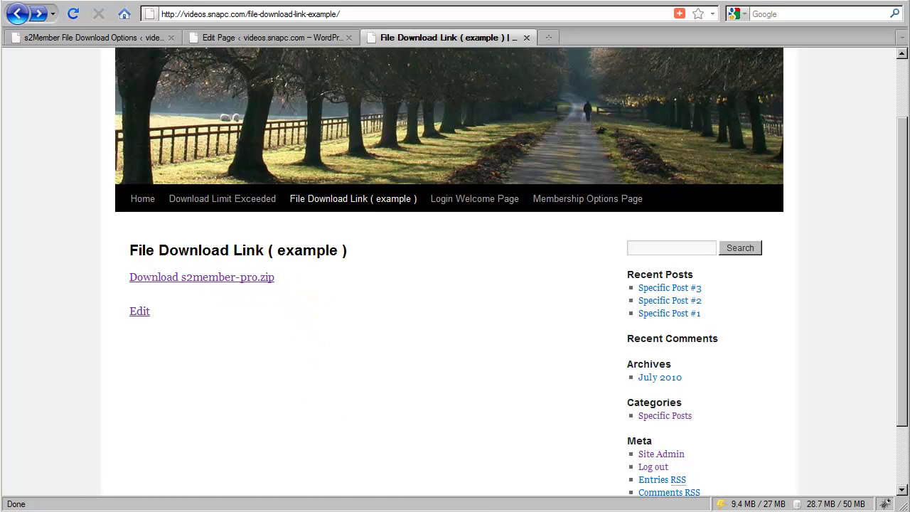
# Check paypal-ipn.pdf in FileZilla's remote s2member-files folder, then return to the browser.
pyautogui.hotkey('alt', 'Tab')
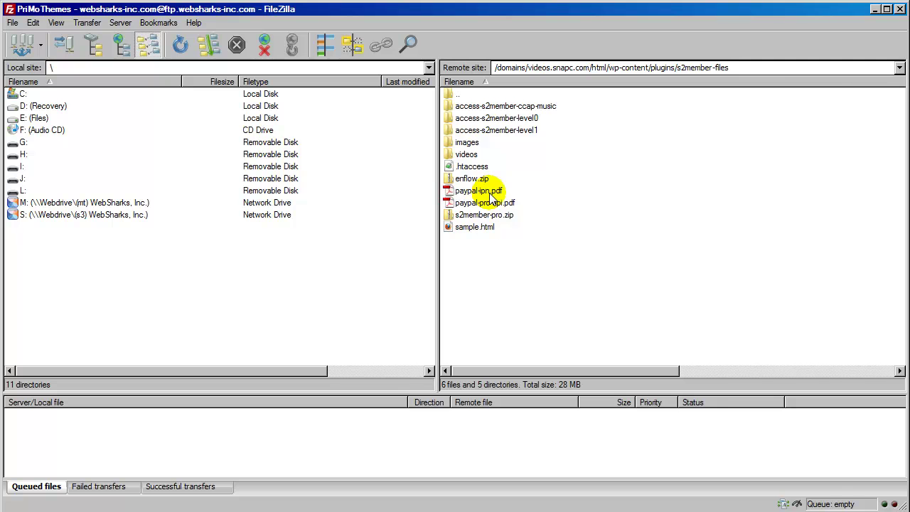
pyautogui.hotkey('alt', 'Tab')
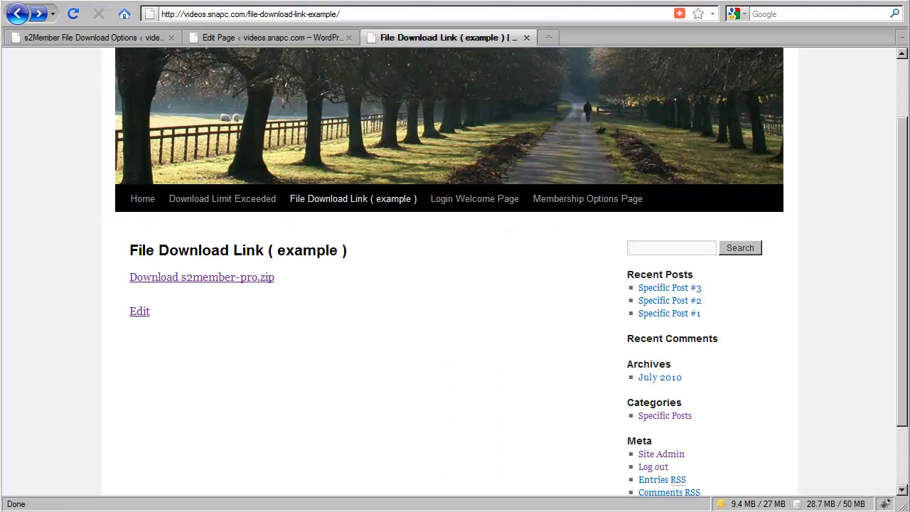
# In the example page's HTML, replace s2member-pro.zip with paypal-ipn.pdf in the download URL and key call.
pyautogui.click(229, 37)
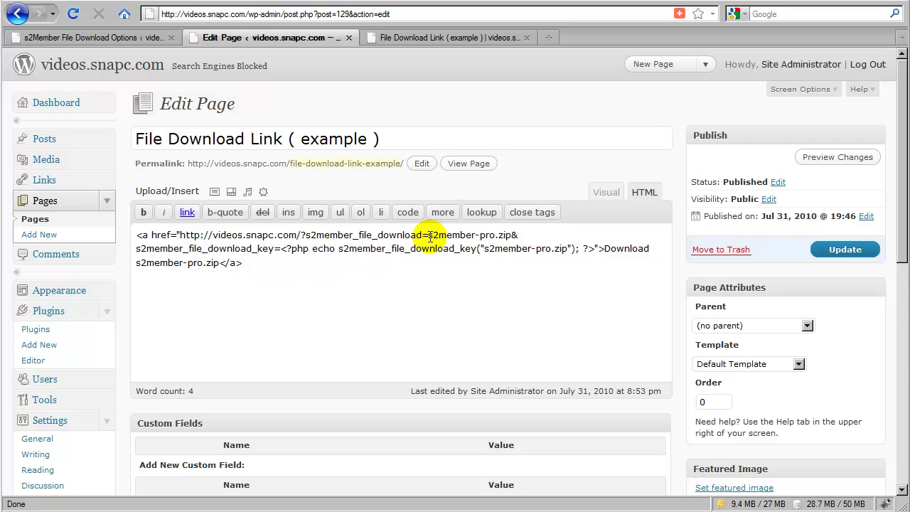
pyautogui.moveTo(428, 236); pyautogui.dragTo(495, 238)
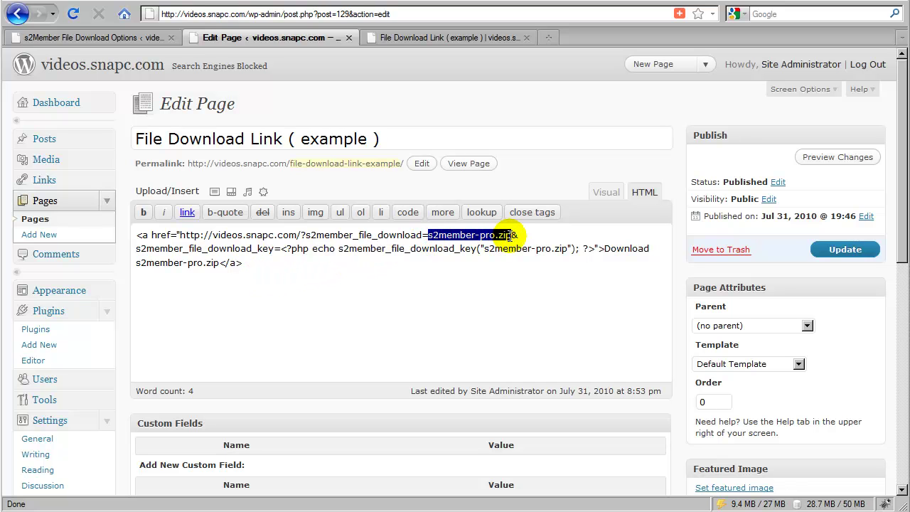
pyautogui.write('paypal-ipn')
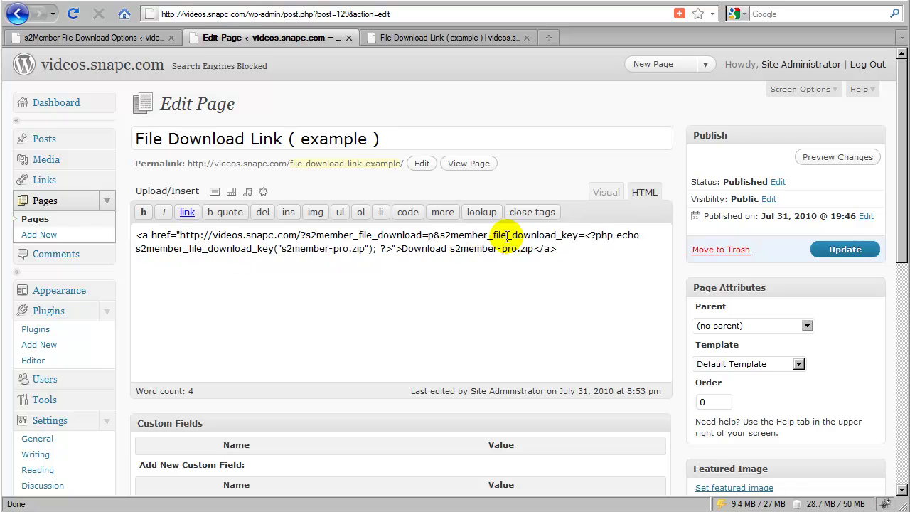
pyautogui.write('.pdf')
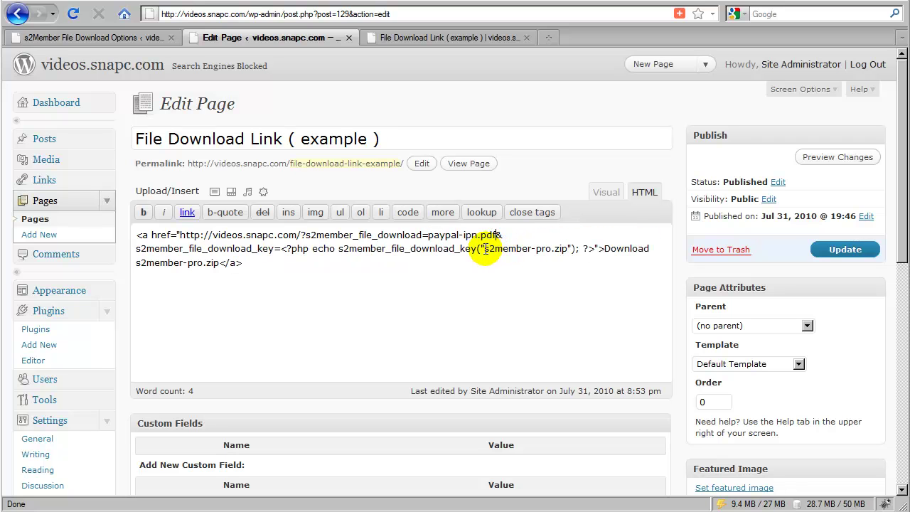
pyautogui.moveTo(485, 248); pyautogui.dragTo(569, 253)
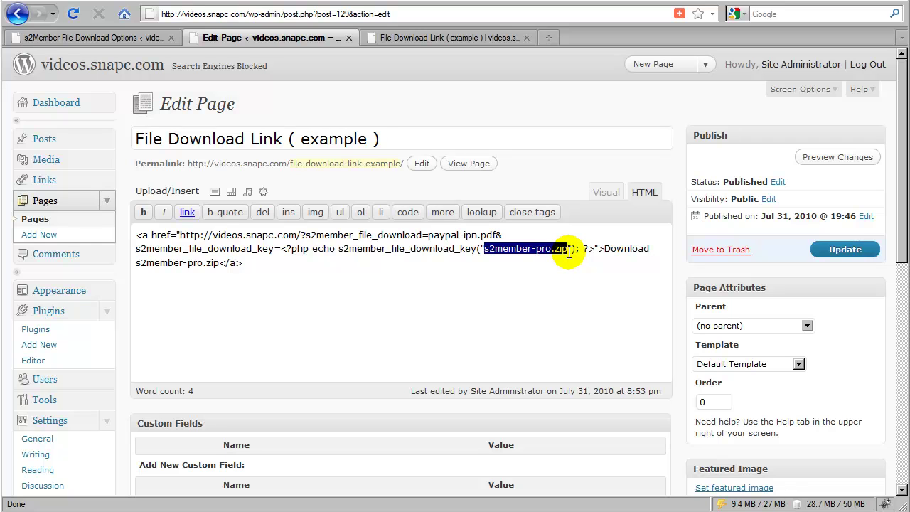
pyautogui.write('paypal-ipn.pdf')
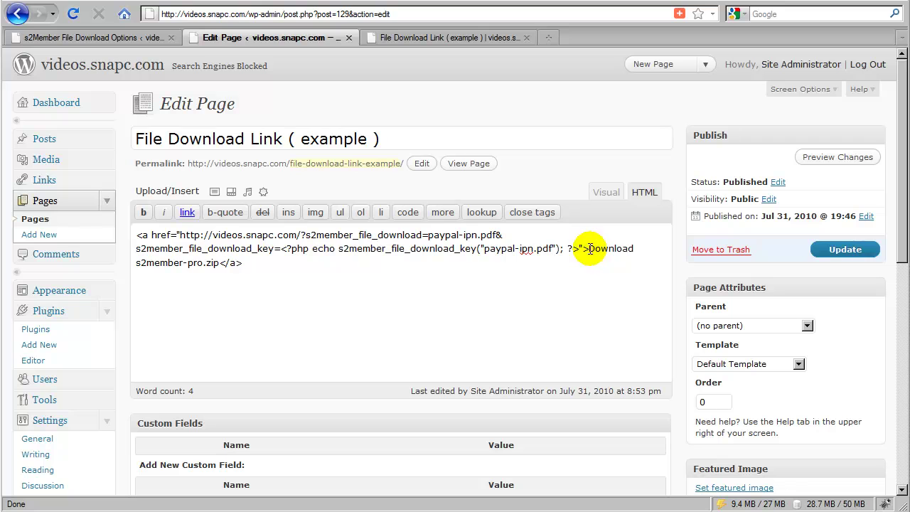
# Relabel the link as PayPal IPN ( pdf ), update the page, and reload the live example page.
pyautogui.moveTo(589, 249); pyautogui.dragTo(224, 261)
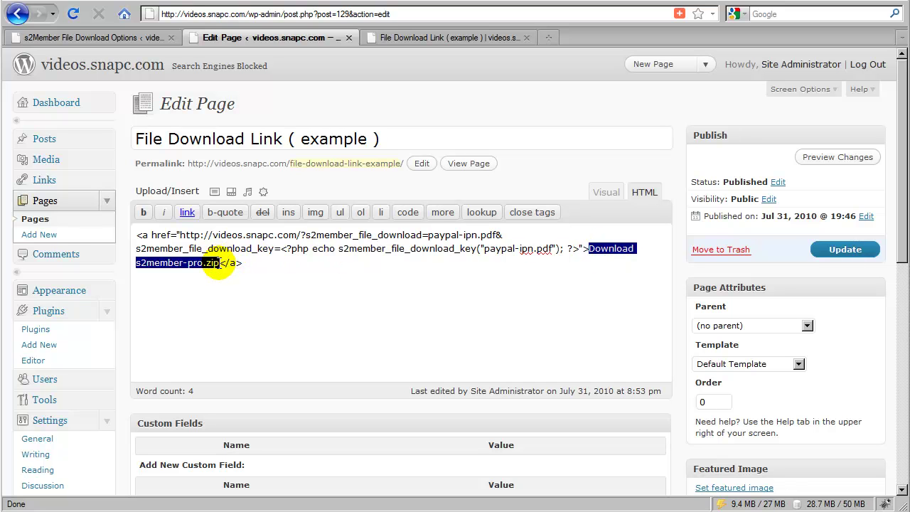
pyautogui.press('Delete')
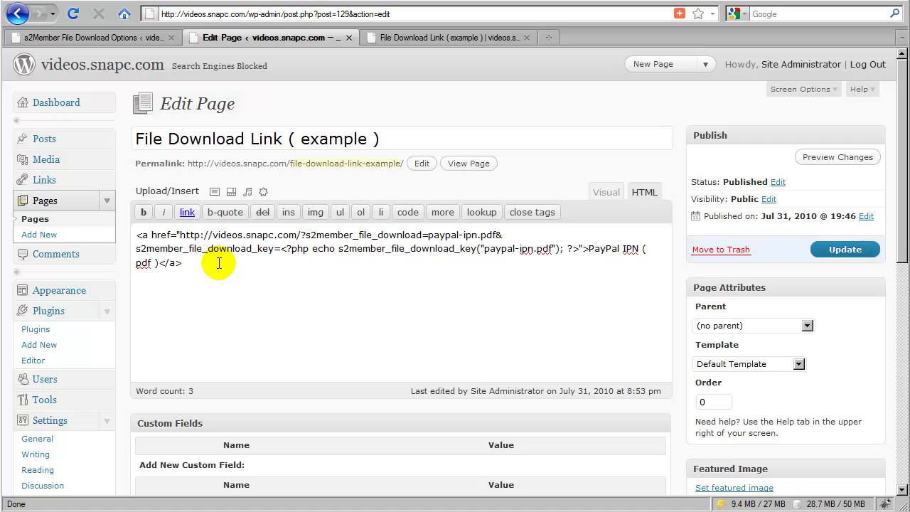
pyautogui.click(830, 253)
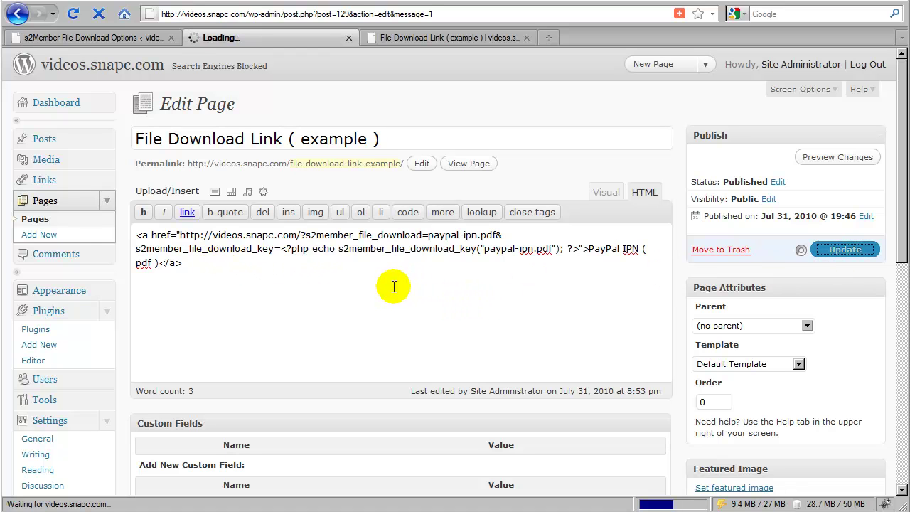
pyautogui.click(404, 39)
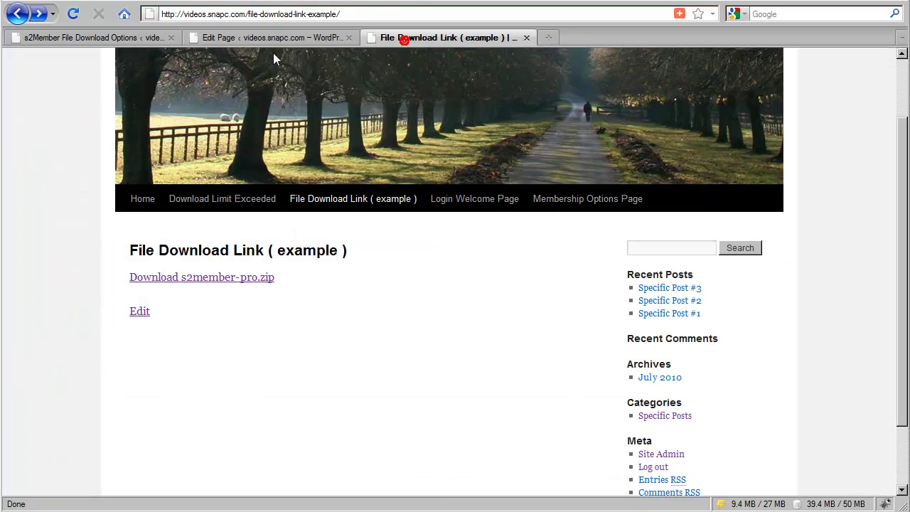
pyautogui.click(74, 14)
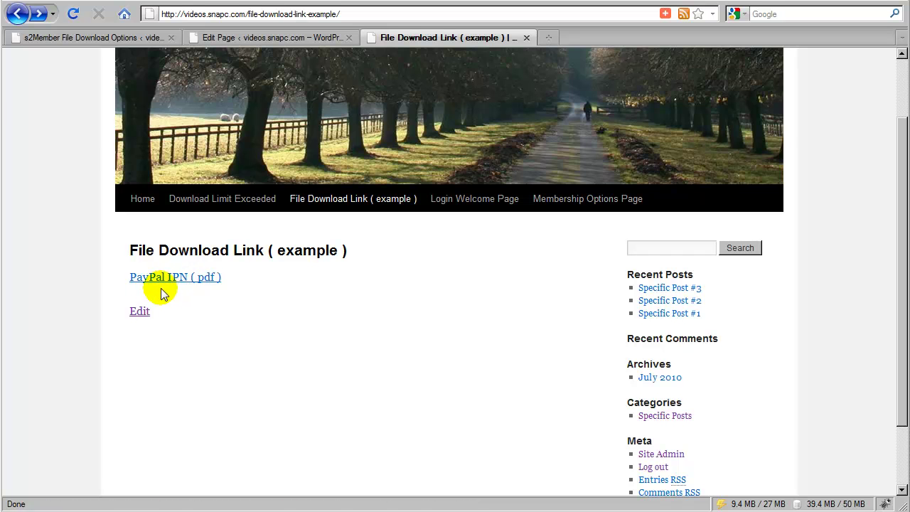
# Open the PayPal IPN ( pdf ) link to view the PDF inline, then go back to the Edit Page tab.
pyautogui.click(200, 283)
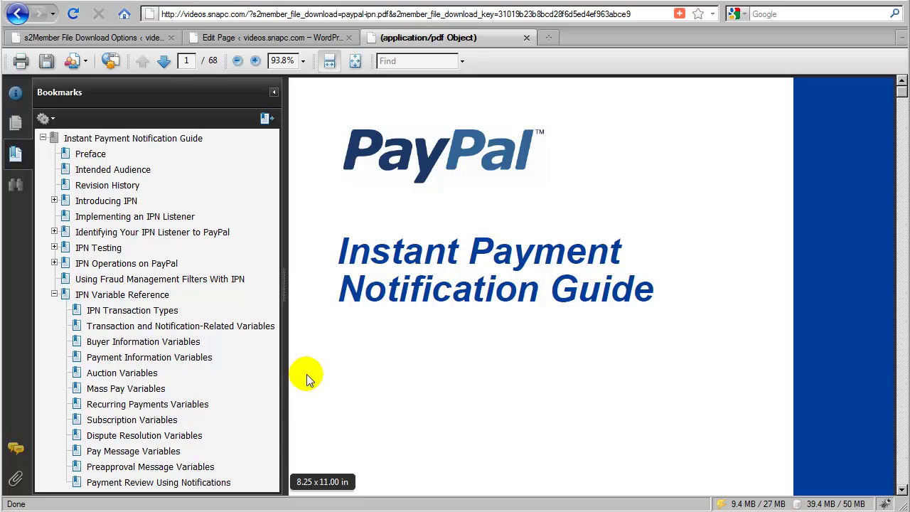
pyautogui.click(237, 38)
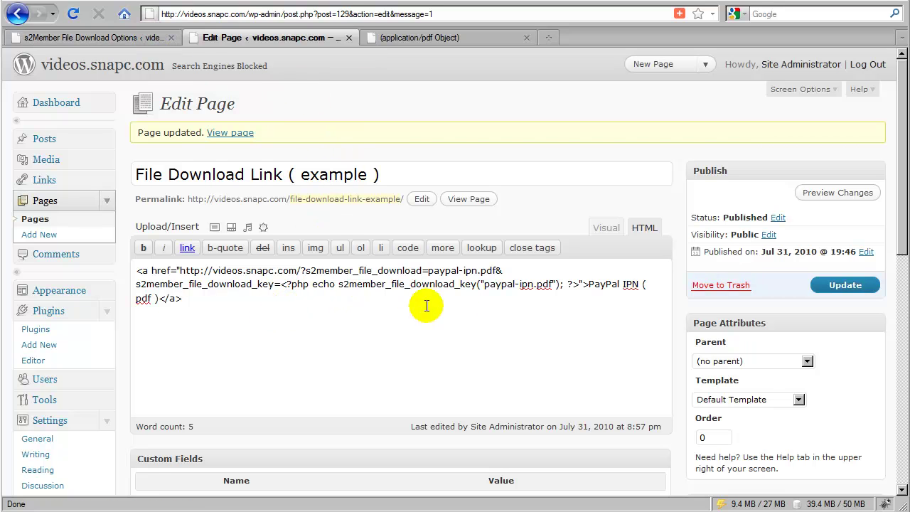
pyautogui.moveTo(498, 271); pyautogui.dragTo(562, 287)
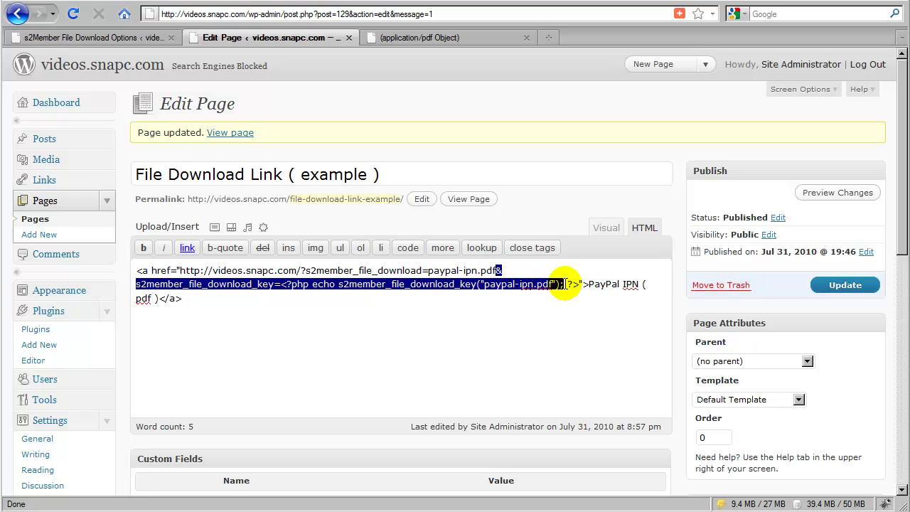
pyautogui.rightClick(560, 289)
pyautogui.click(578, 329)
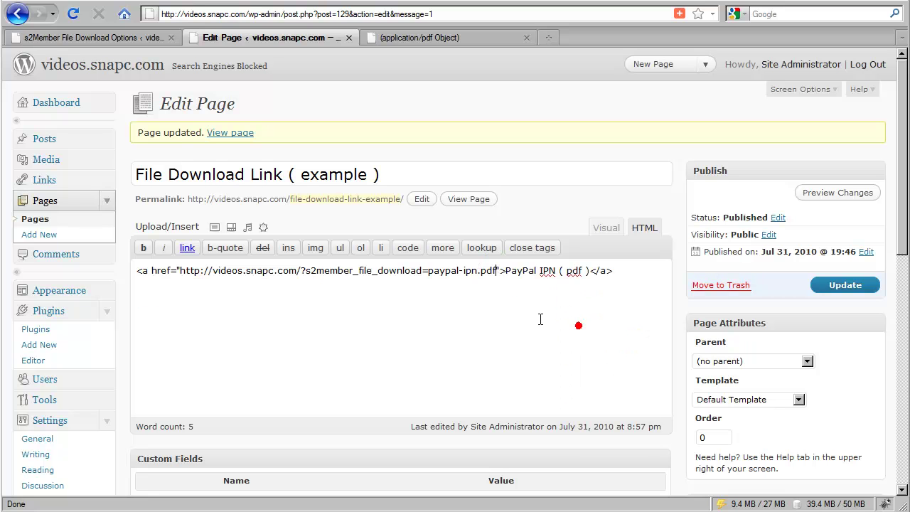
pyautogui.rightClick(494, 274)
pyautogui.click(529, 347)
pyautogui.click(494, 285)
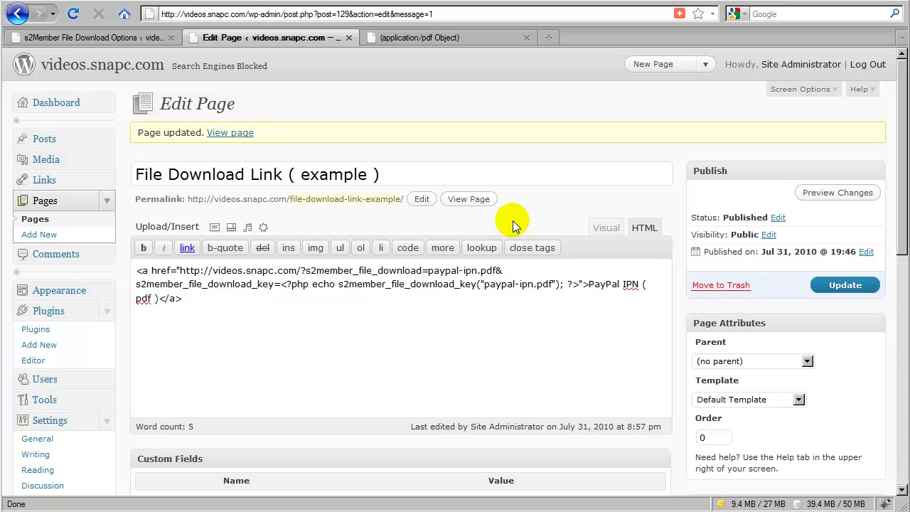
pyautogui.scroll(-8, 137, 359)
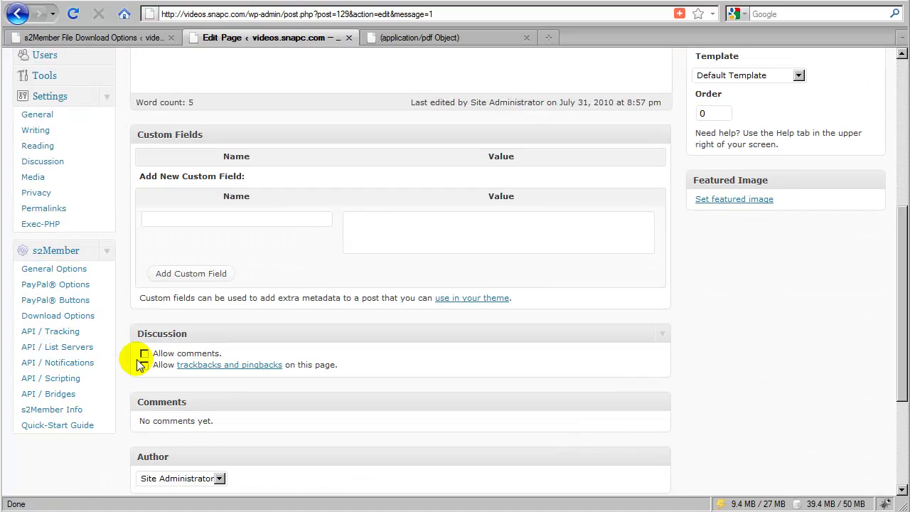